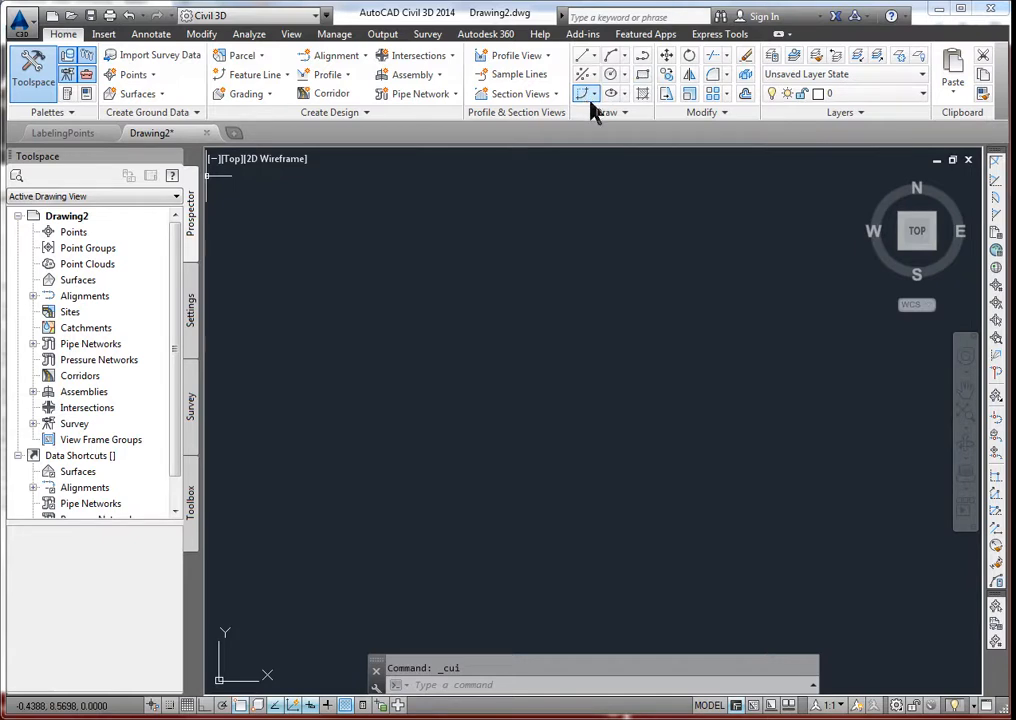
- Review the additional drawing tools, the best fit line options and the curve creation options
click(626, 113)
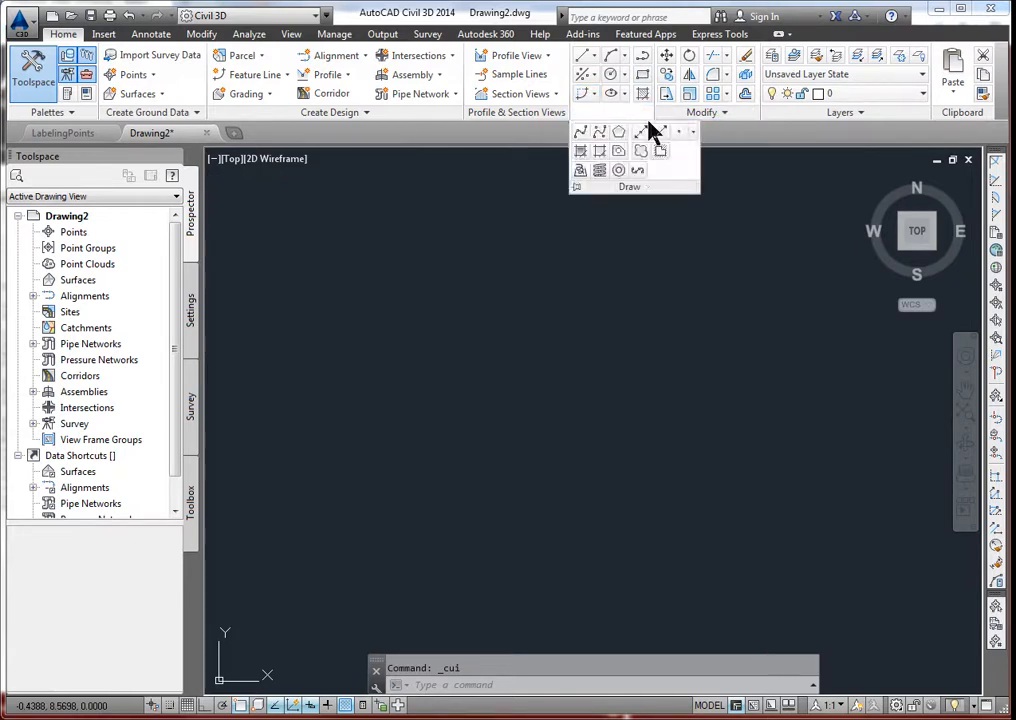
click(596, 78)
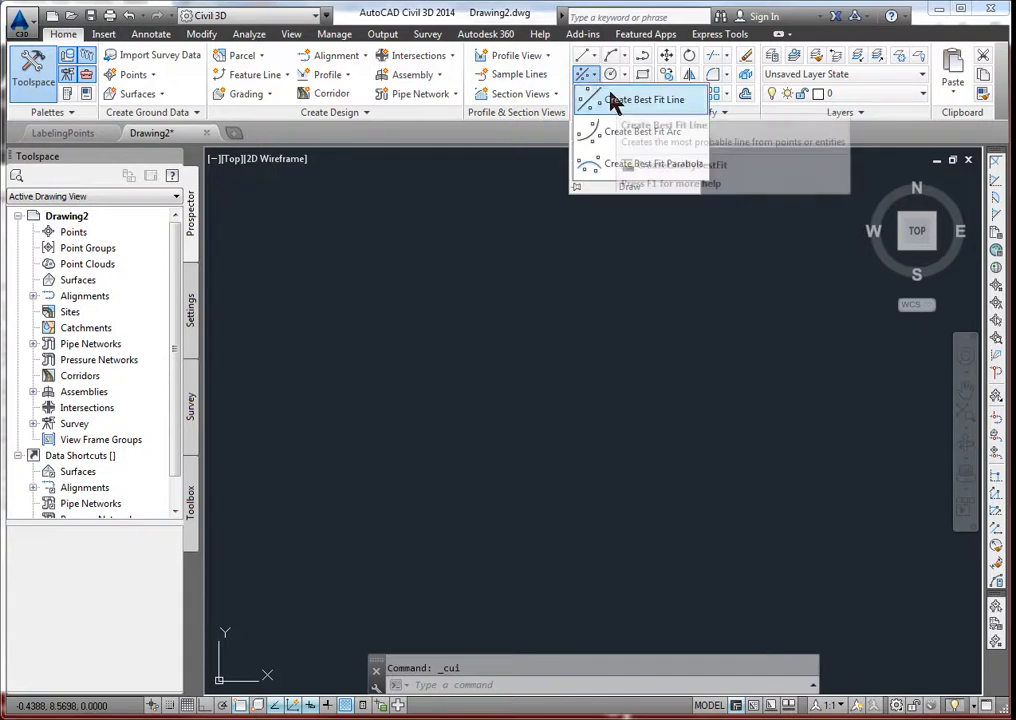
click(597, 78)
click(596, 98)
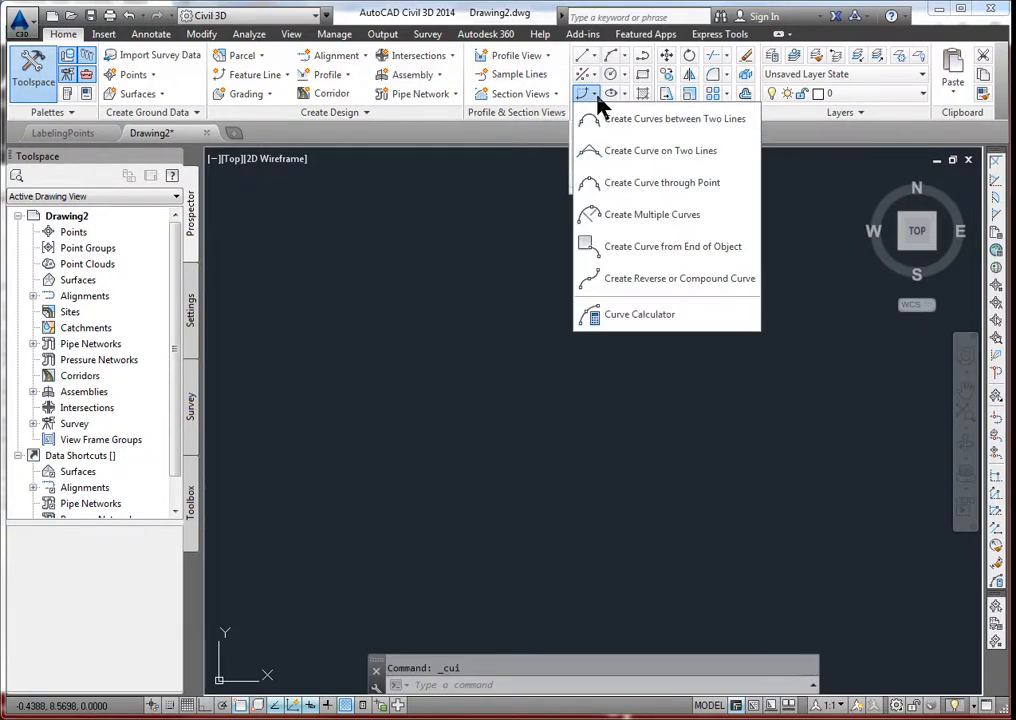
click(598, 98)
click(549, 176)
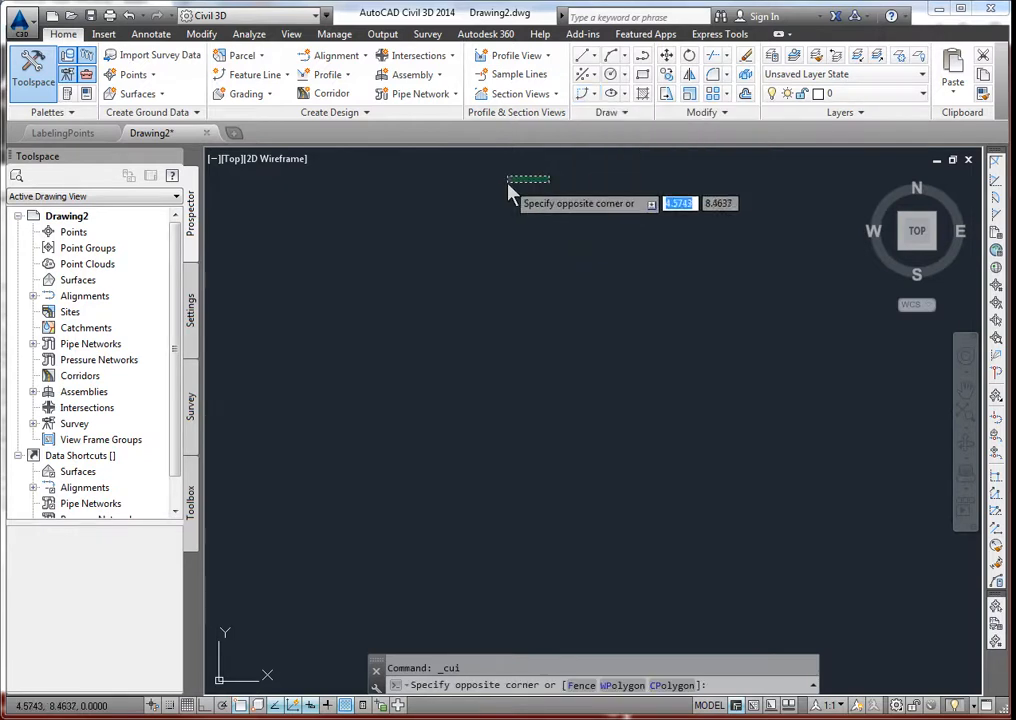
click(551, 177)
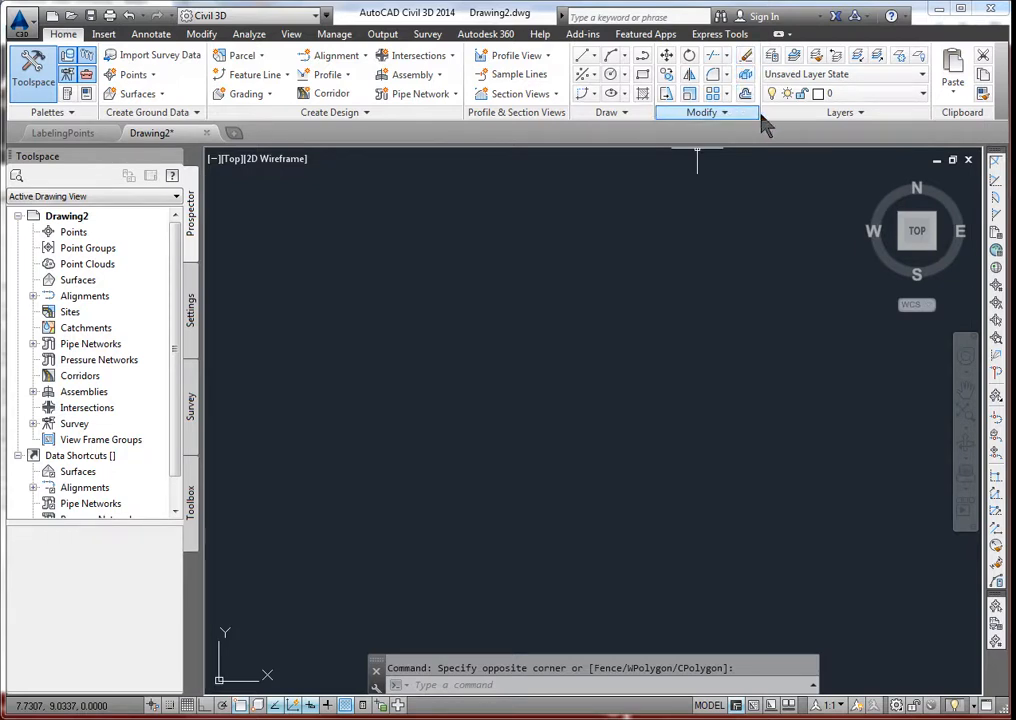
- Examine the drawing's layer list and the layer and filter options in the Layer Properties Manager
click(926, 95)
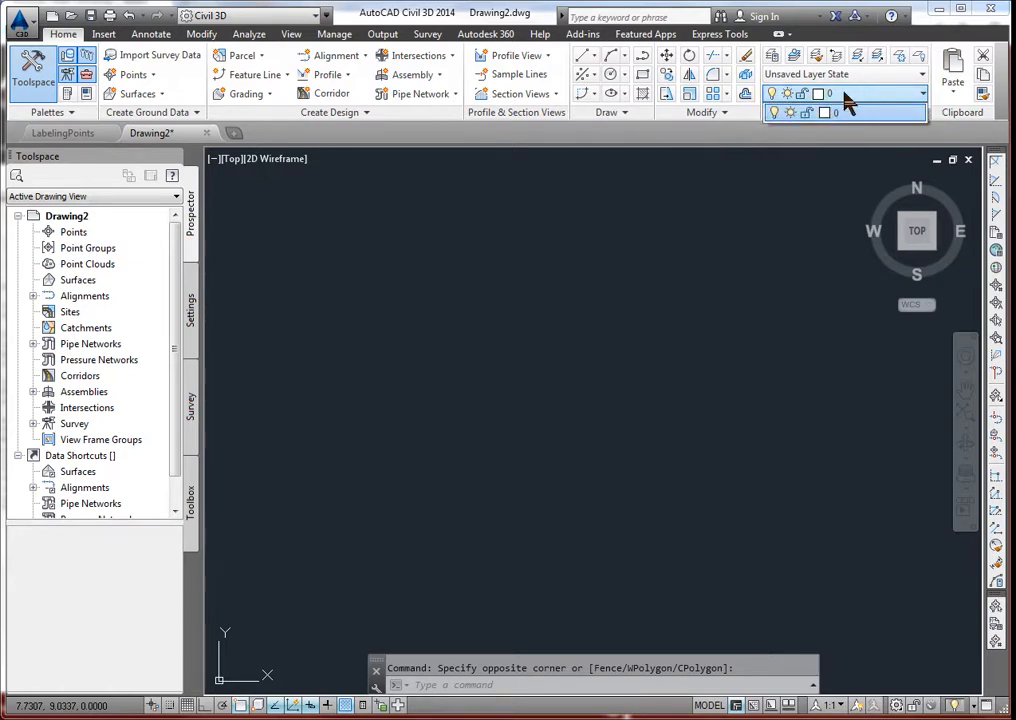
click(748, 123)
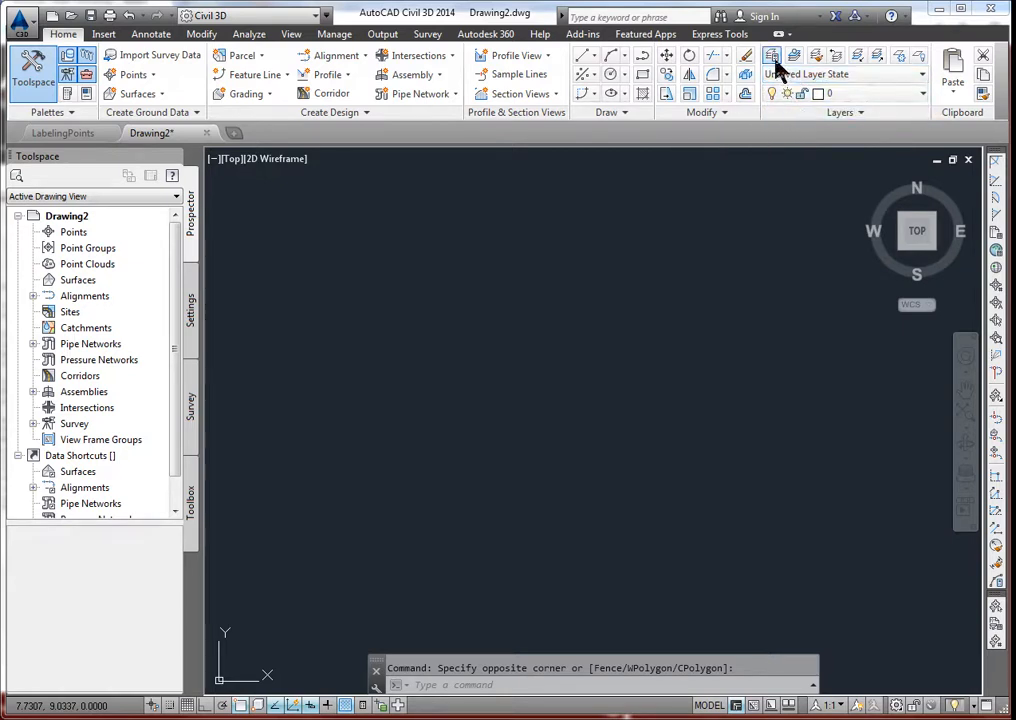
click(774, 60)
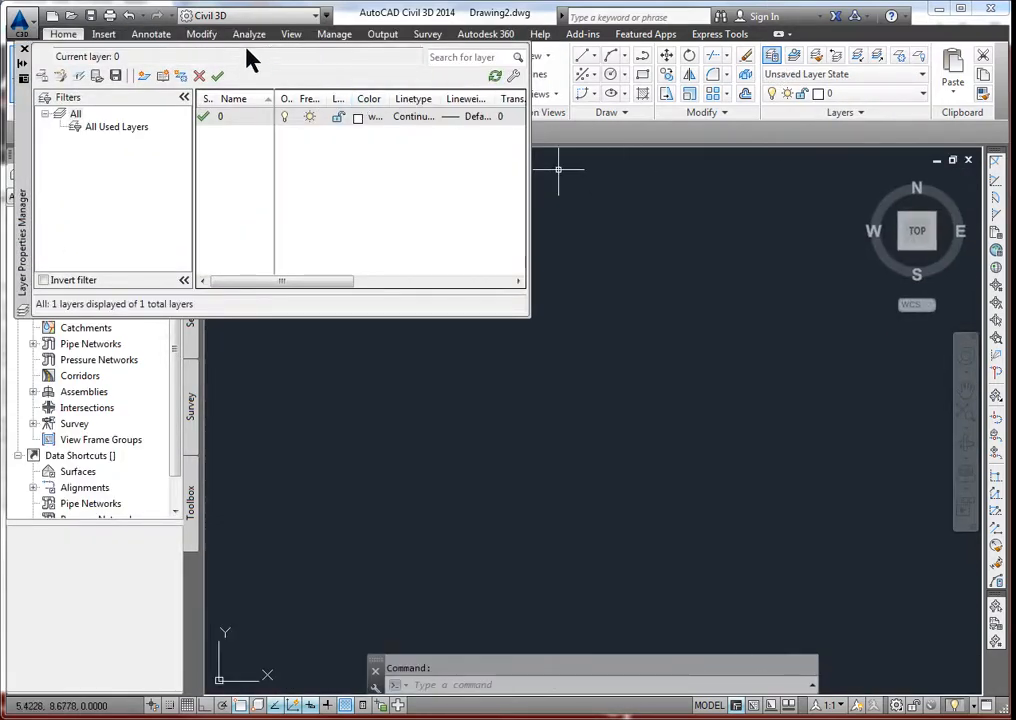
mouse_move(29, 112)
mouse_down()
mouse_move(61, 111)
mouse_move(320, 220)
mouse_up()
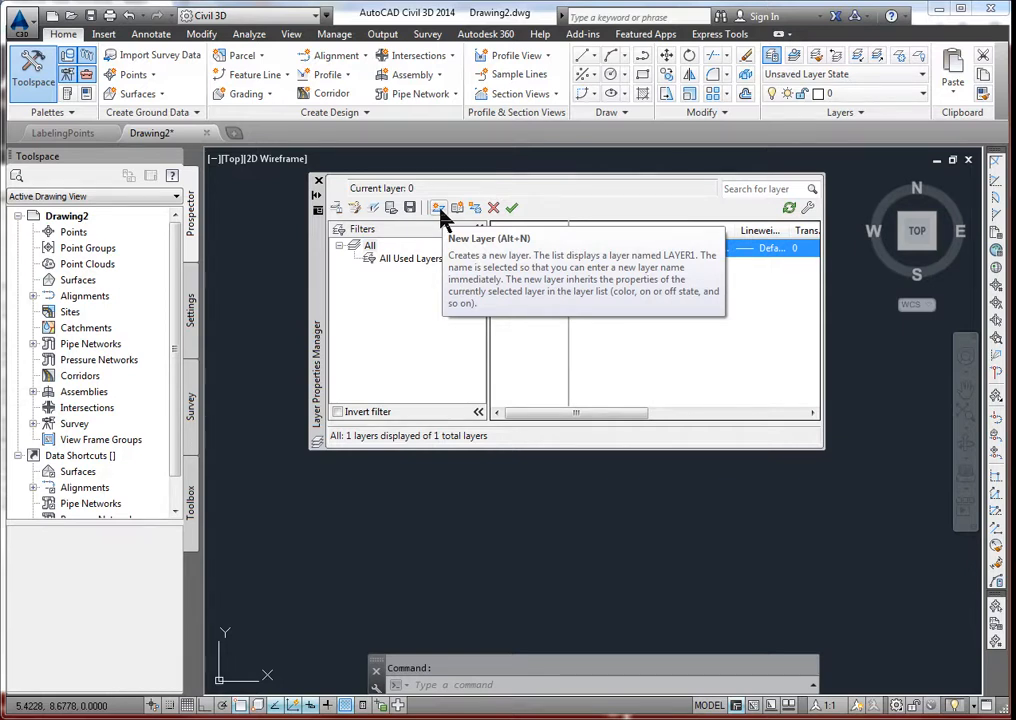
click(362, 235)
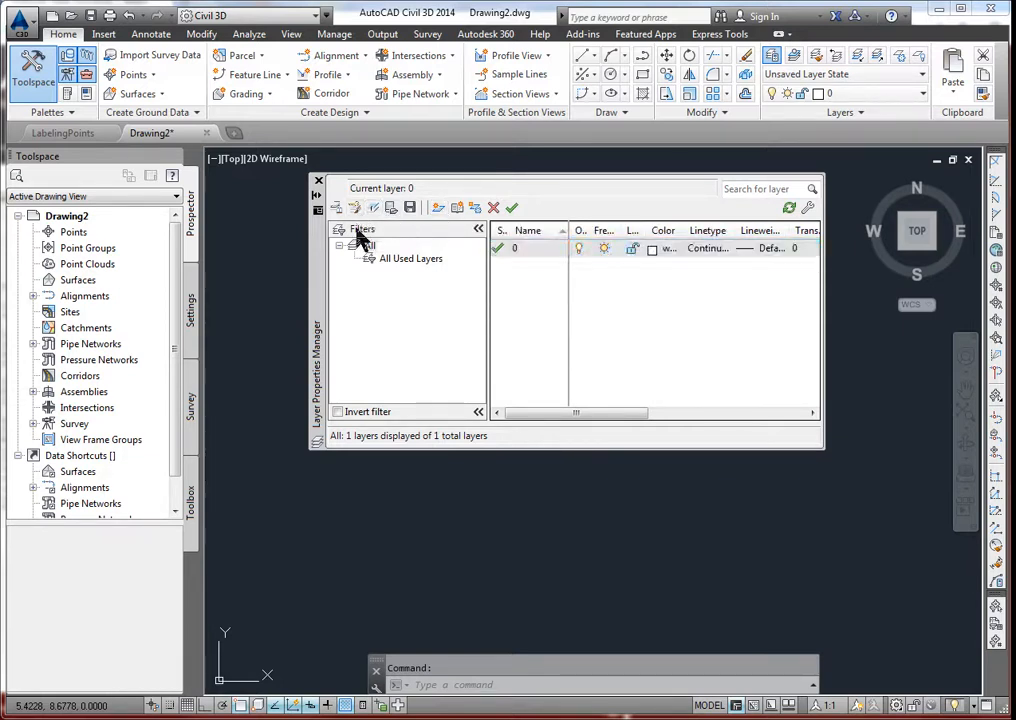
right_click(364, 250)
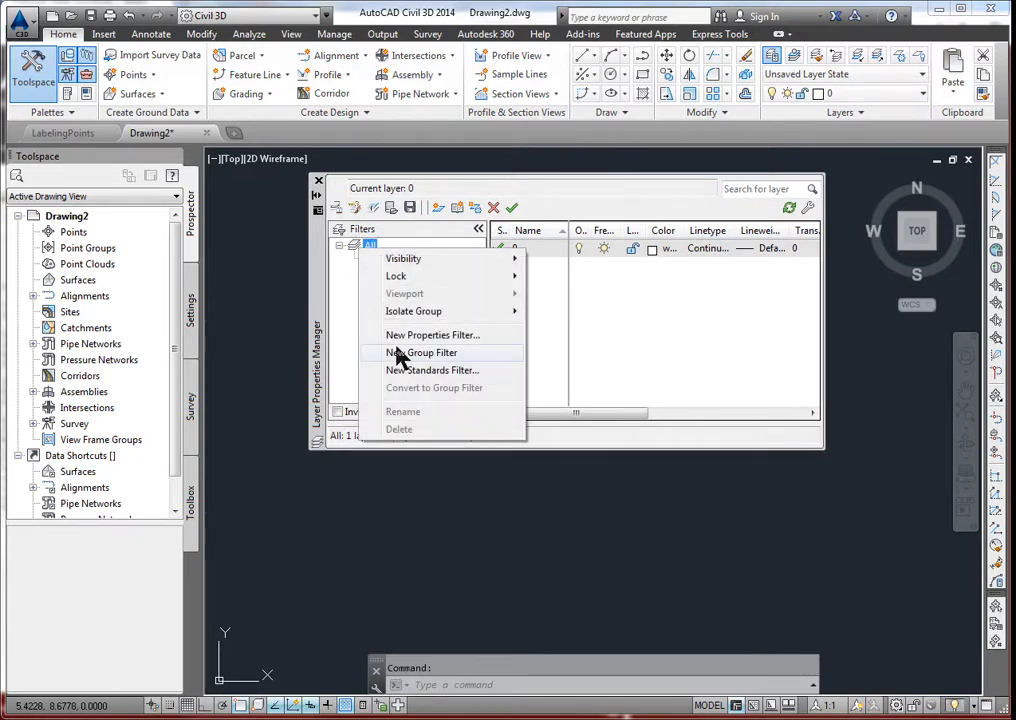
click(347, 311)
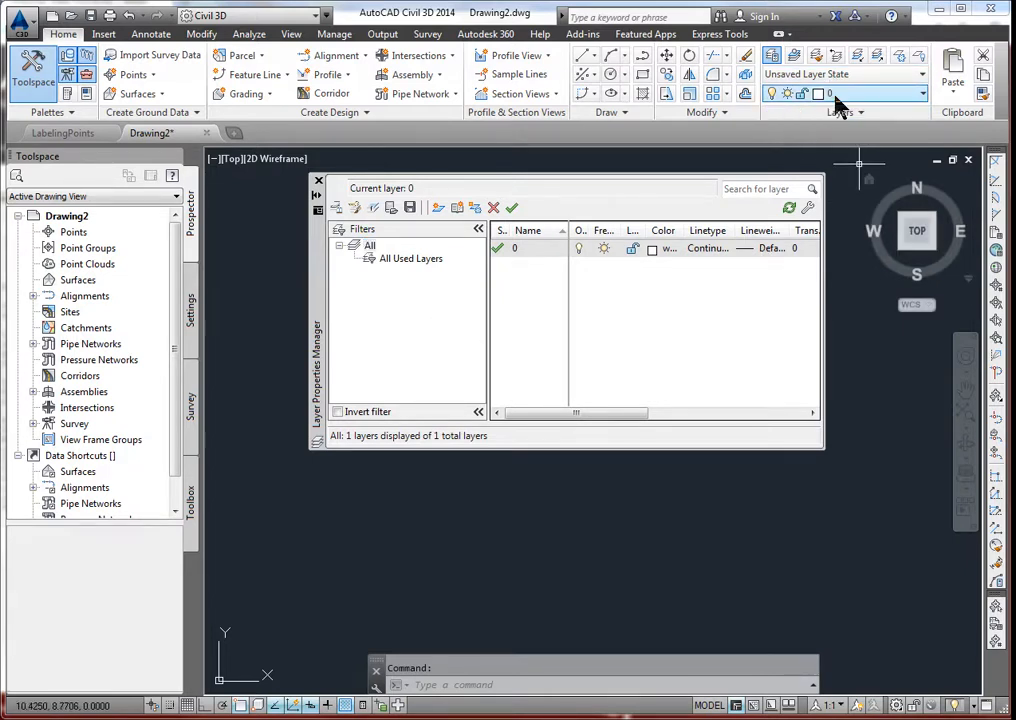
click(318, 183)
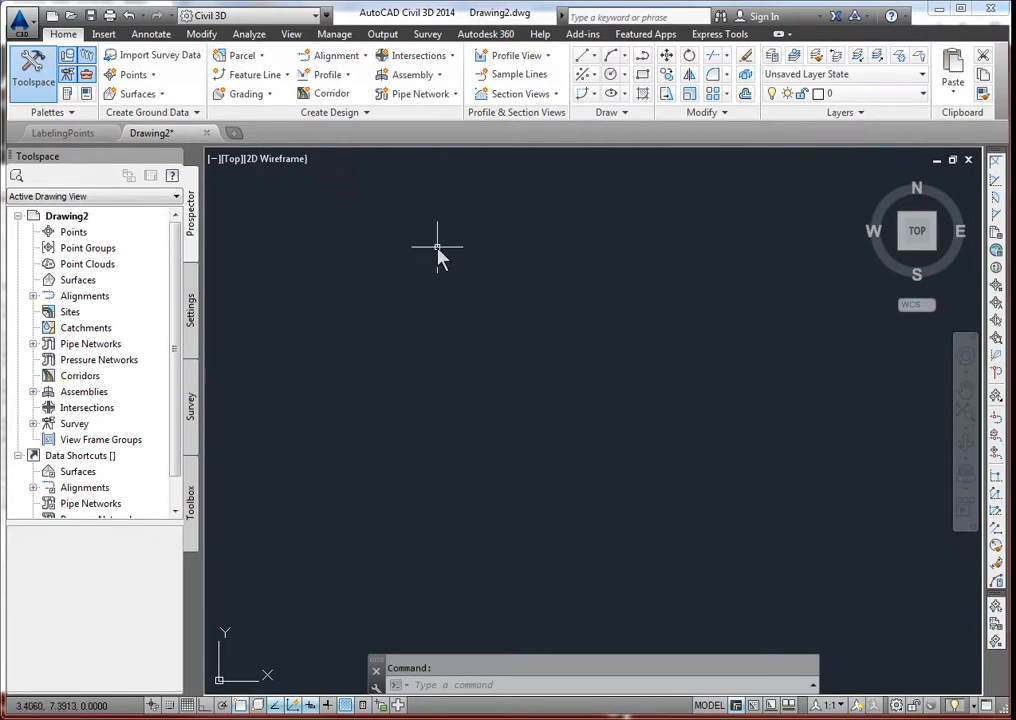
- Look through the available point creation and point conversion commands
click(153, 76)
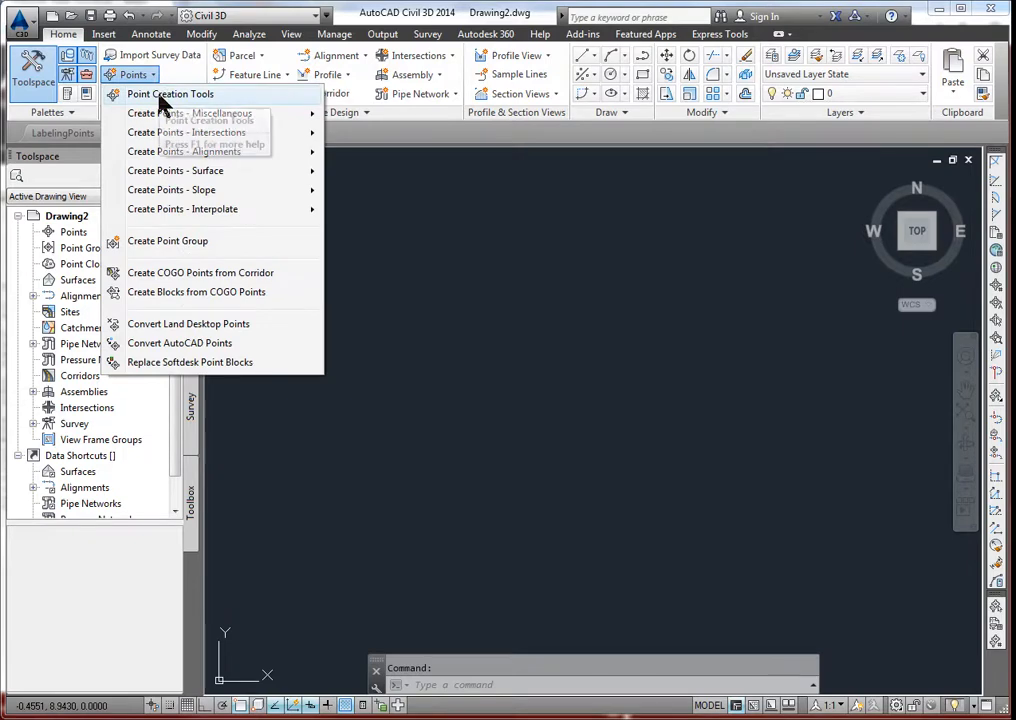
mouse_move(163, 153)
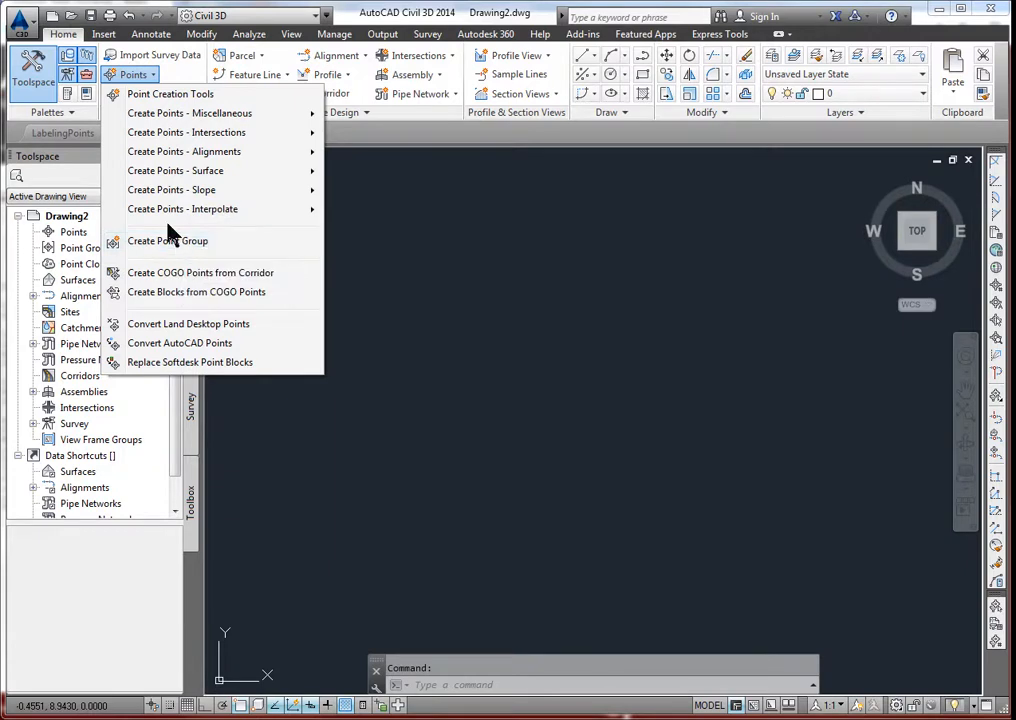
click(422, 211)
click(422, 199)
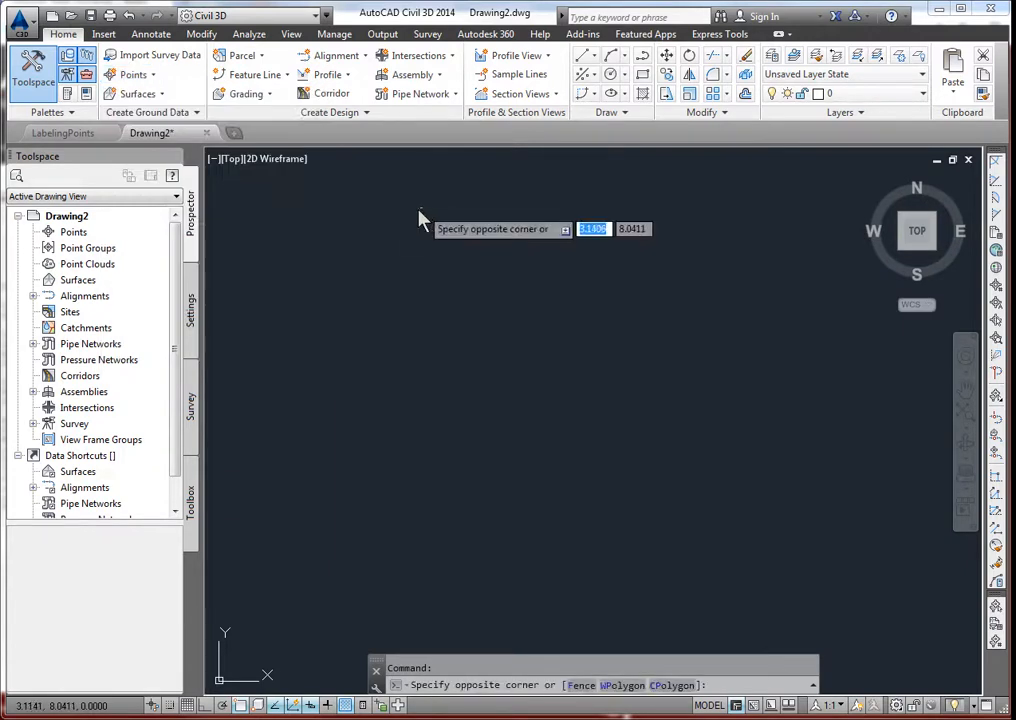
click(399, 206)
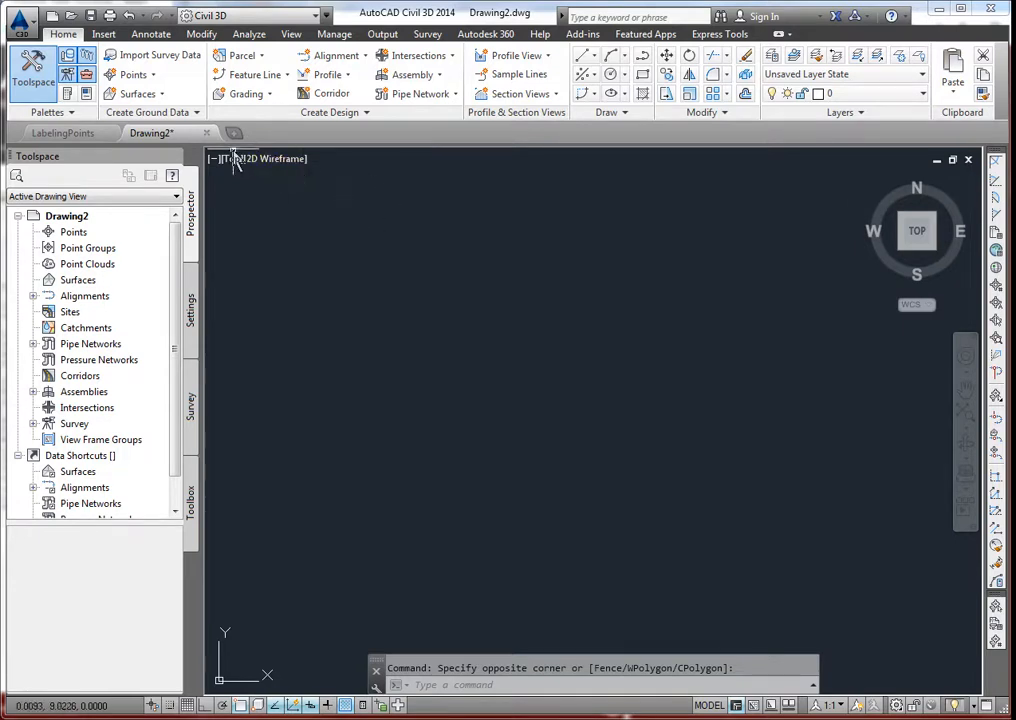
- Hide the Toolspace and show it again, twice
click(34, 72)
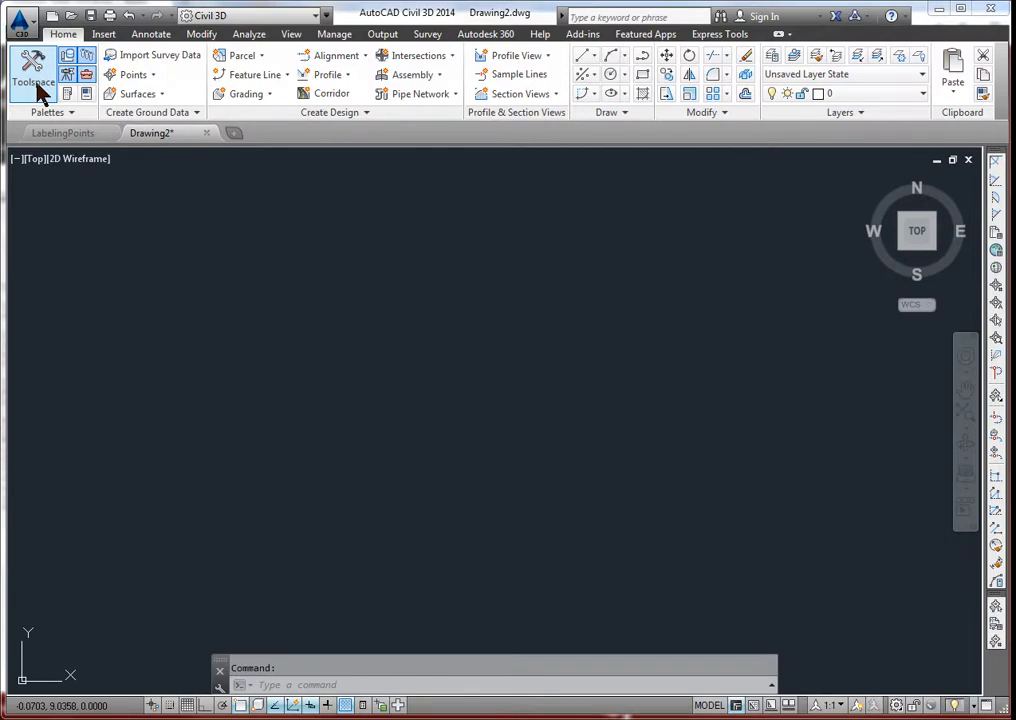
click(37, 90)
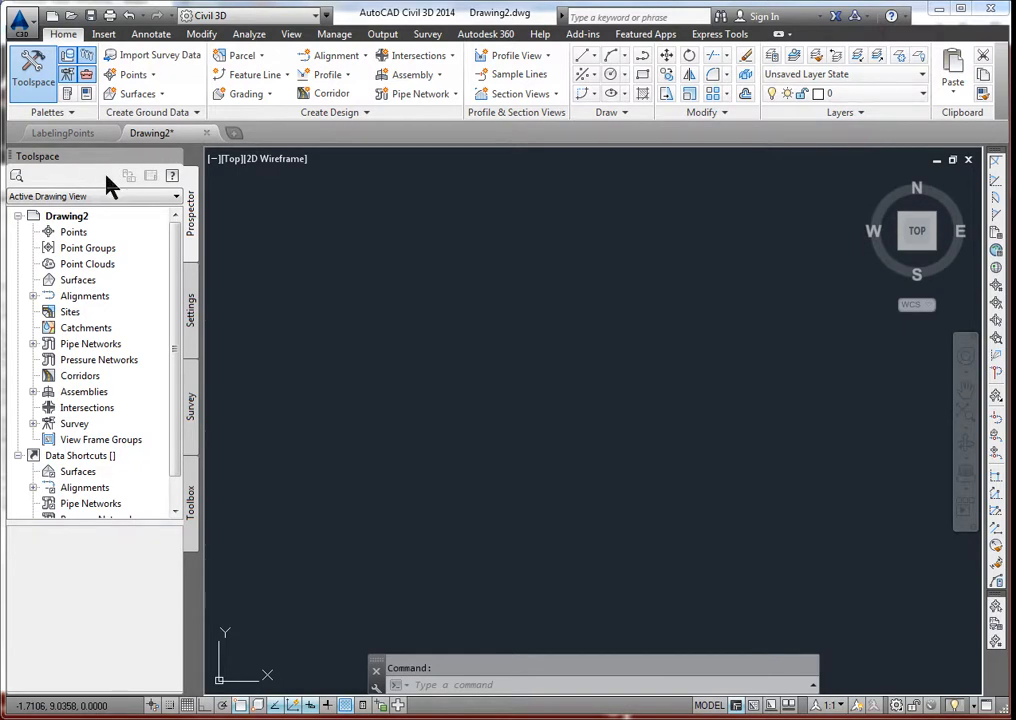
click(30, 88)
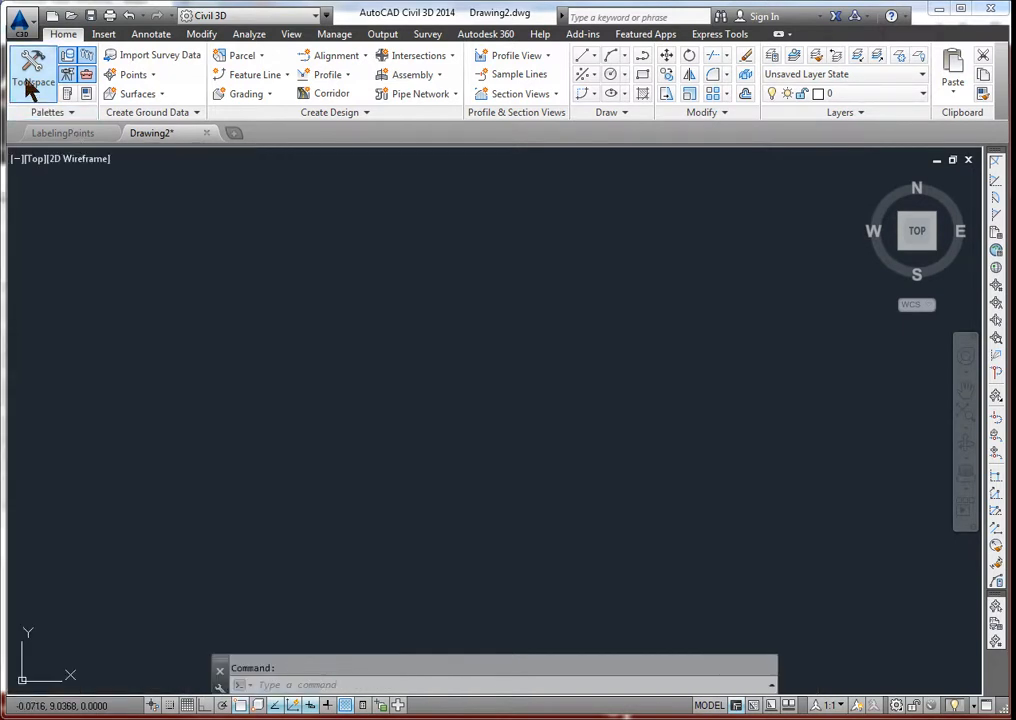
click(30, 86)
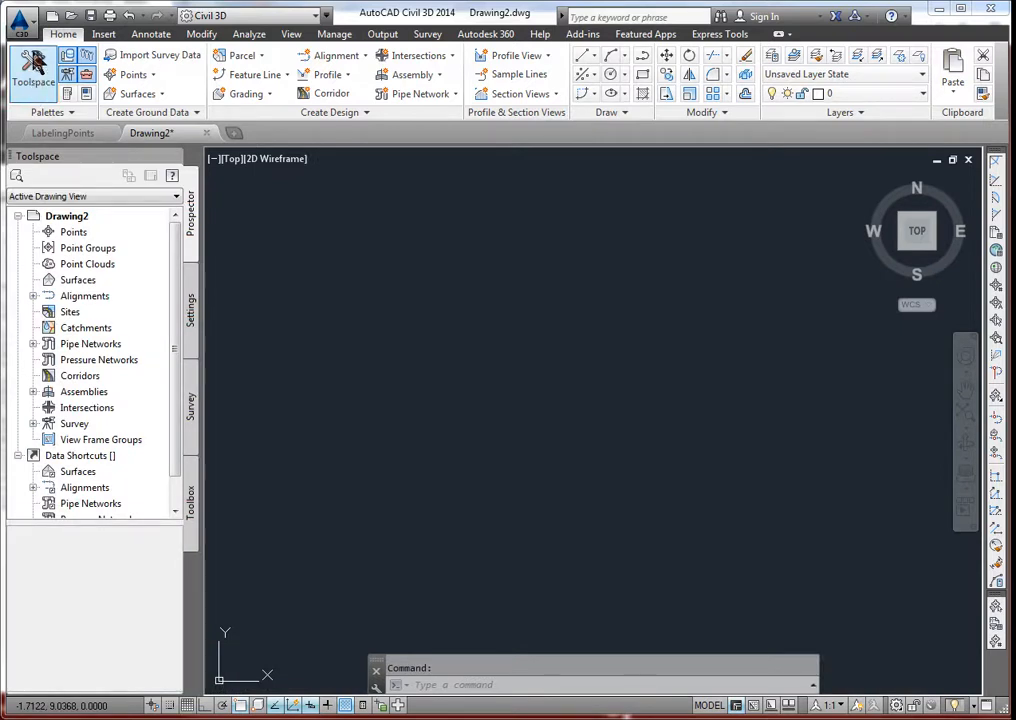
- Review the annotation commands for adding labels, tables and text, and return to the main Civil 3D design tools
click(152, 36)
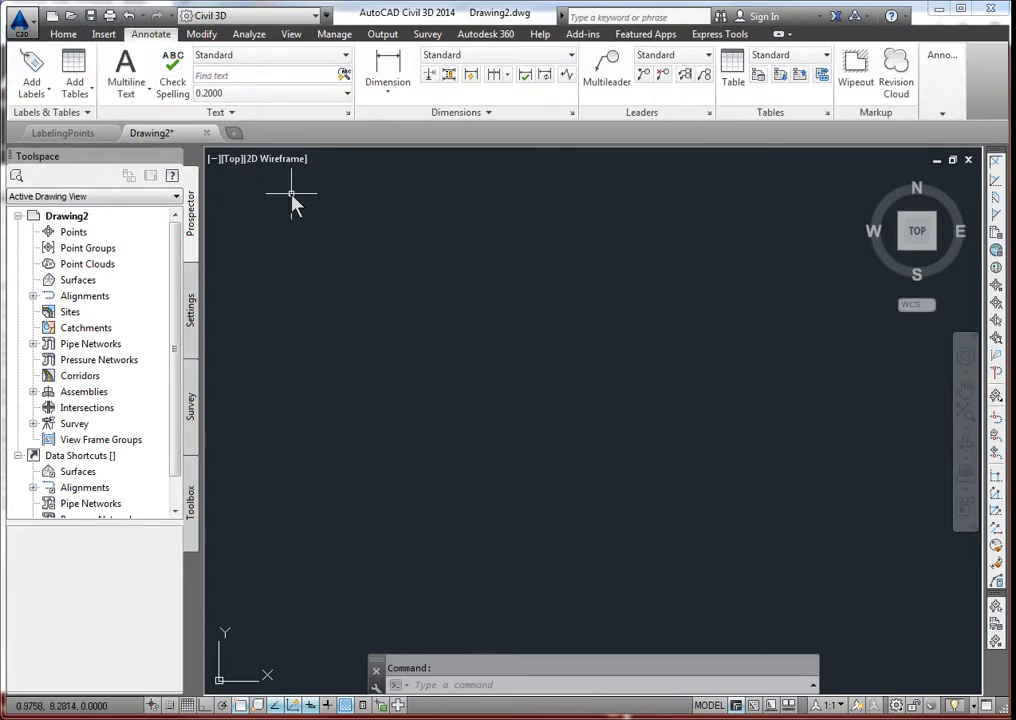
click(50, 96)
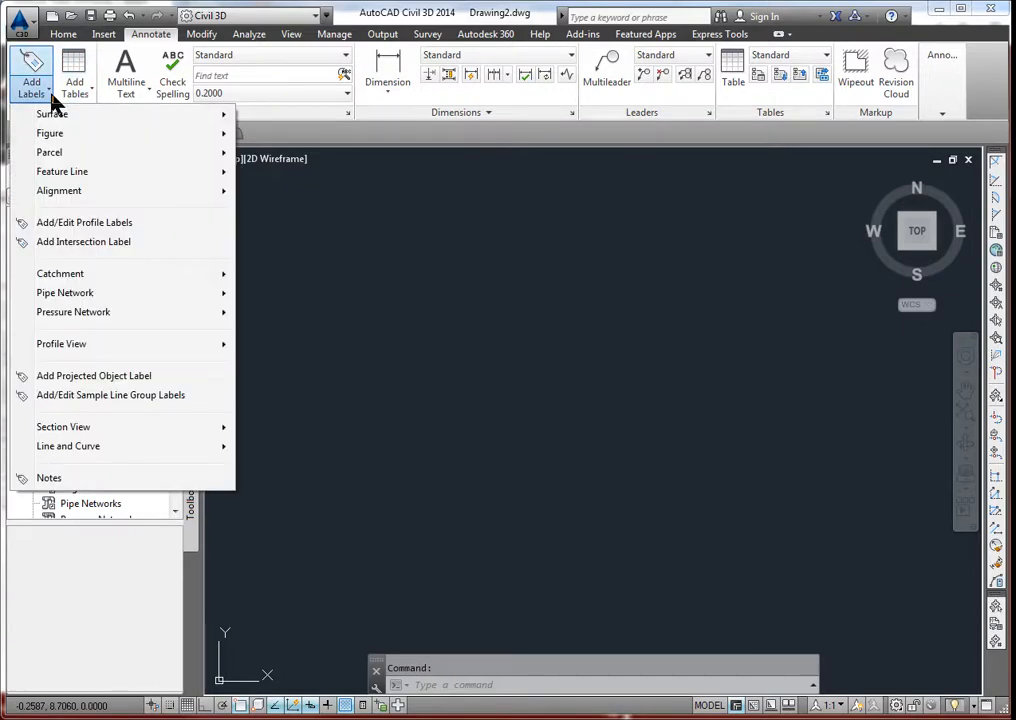
click(85, 96)
click(88, 94)
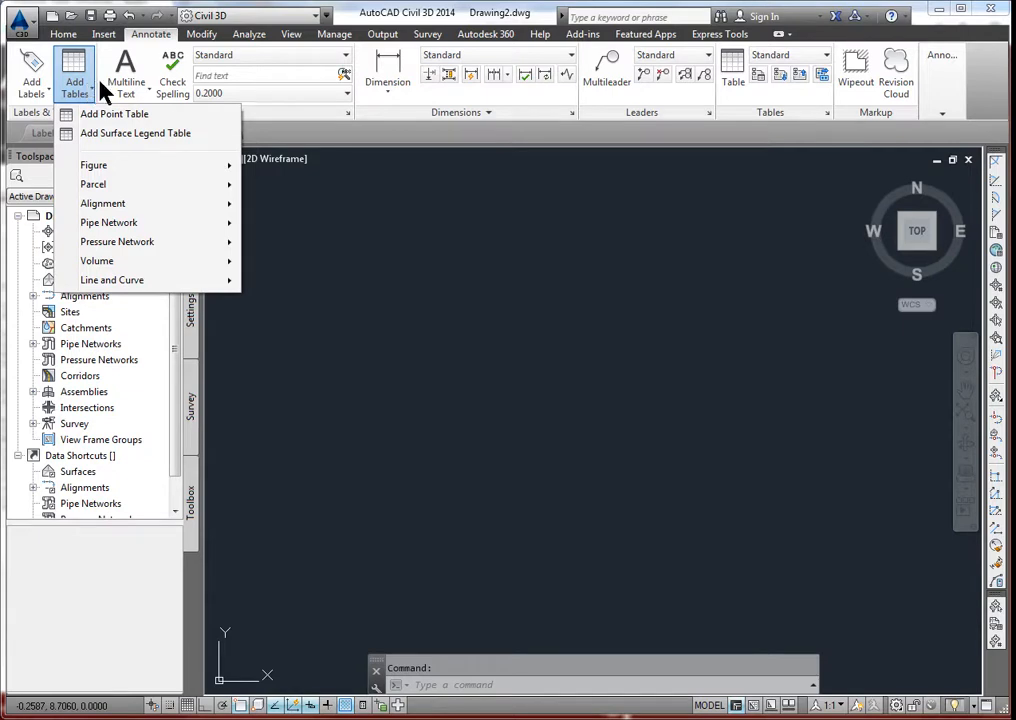
click(147, 93)
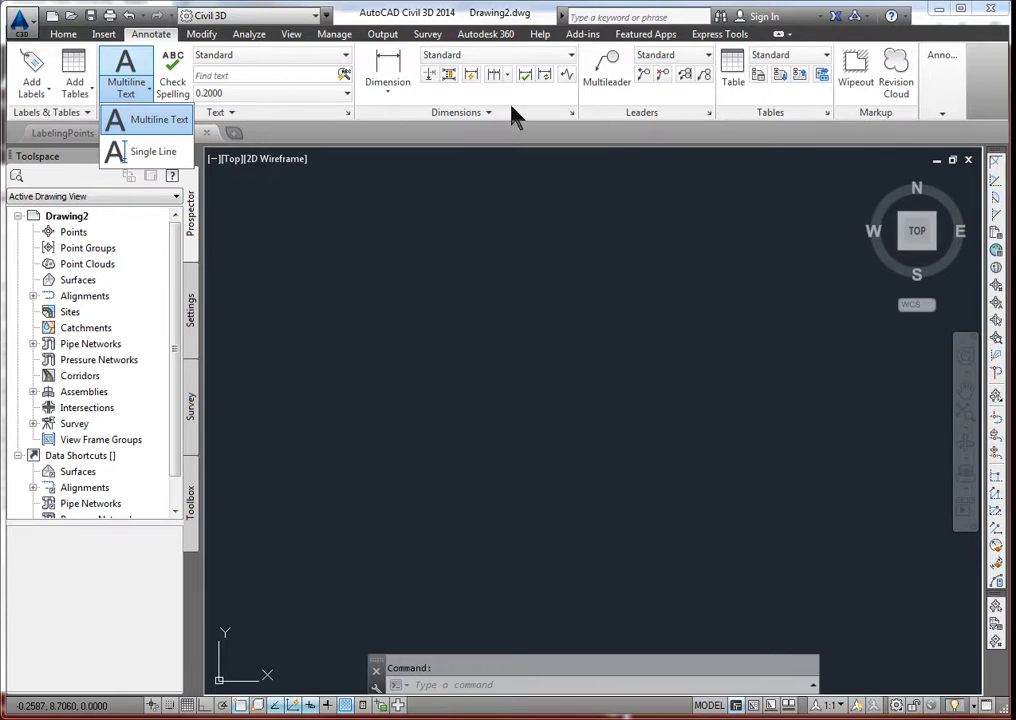
click(228, 113)
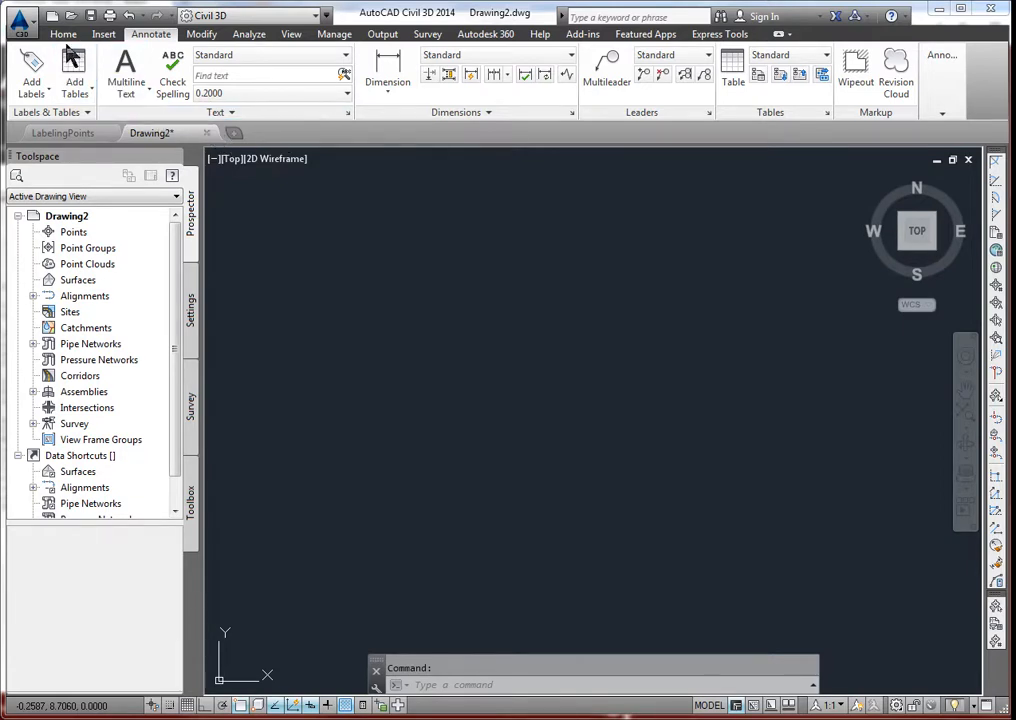
click(63, 36)
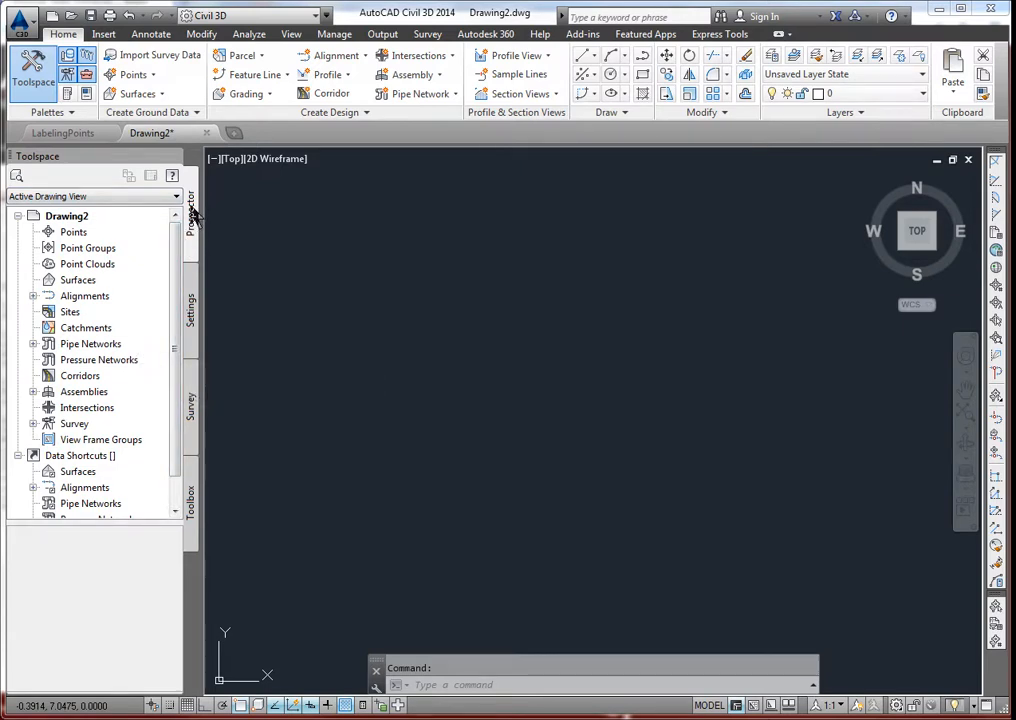
- Examine the Settings, Prospector, Survey and Toolbox contents of the Toolspace
click(192, 312)
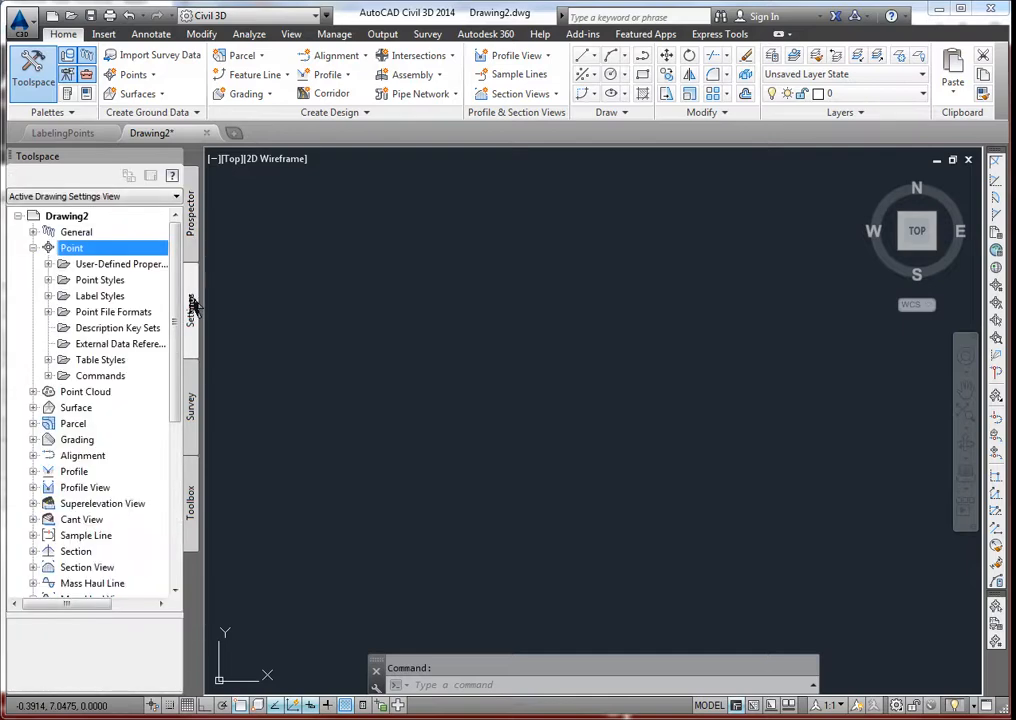
click(192, 225)
click(191, 290)
click(193, 408)
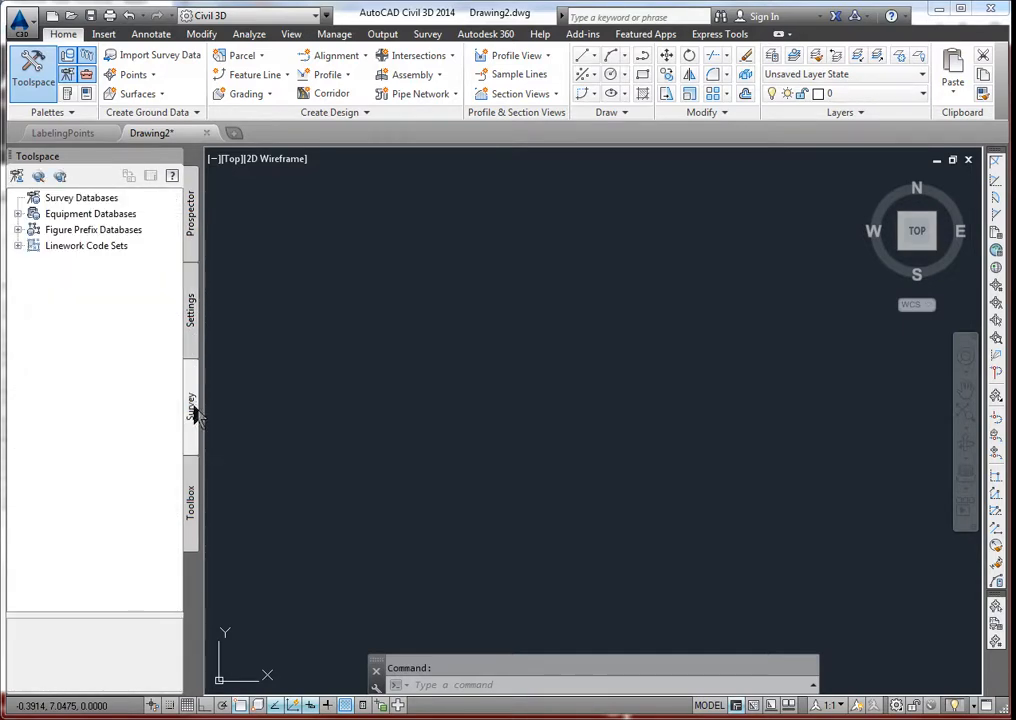
click(193, 500)
click(193, 415)
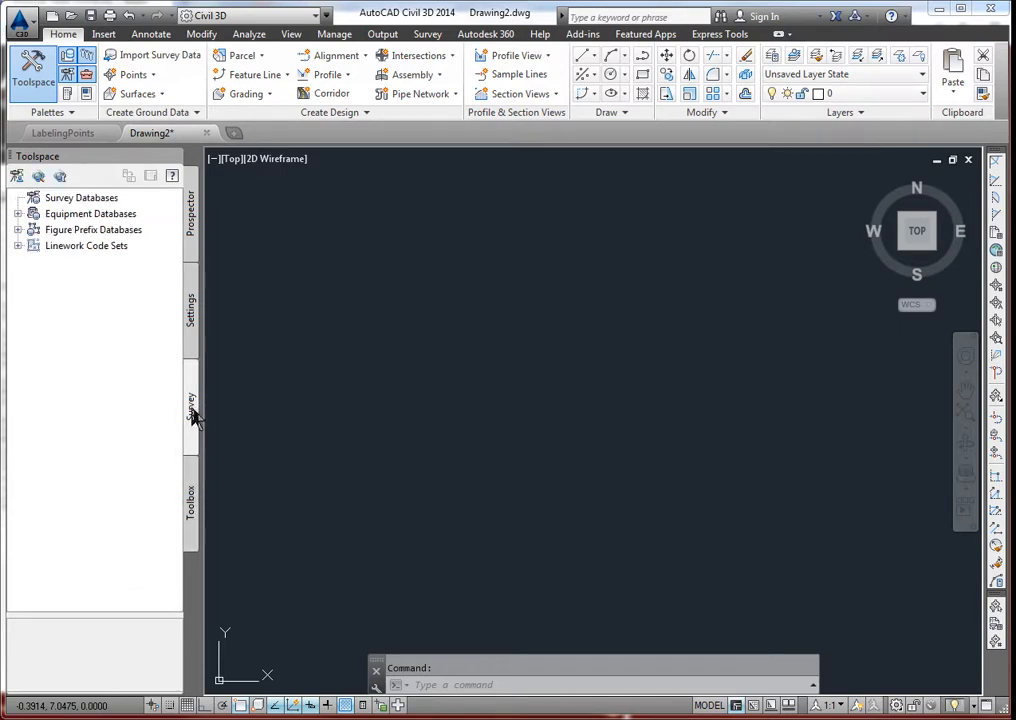
click(194, 488)
click(195, 425)
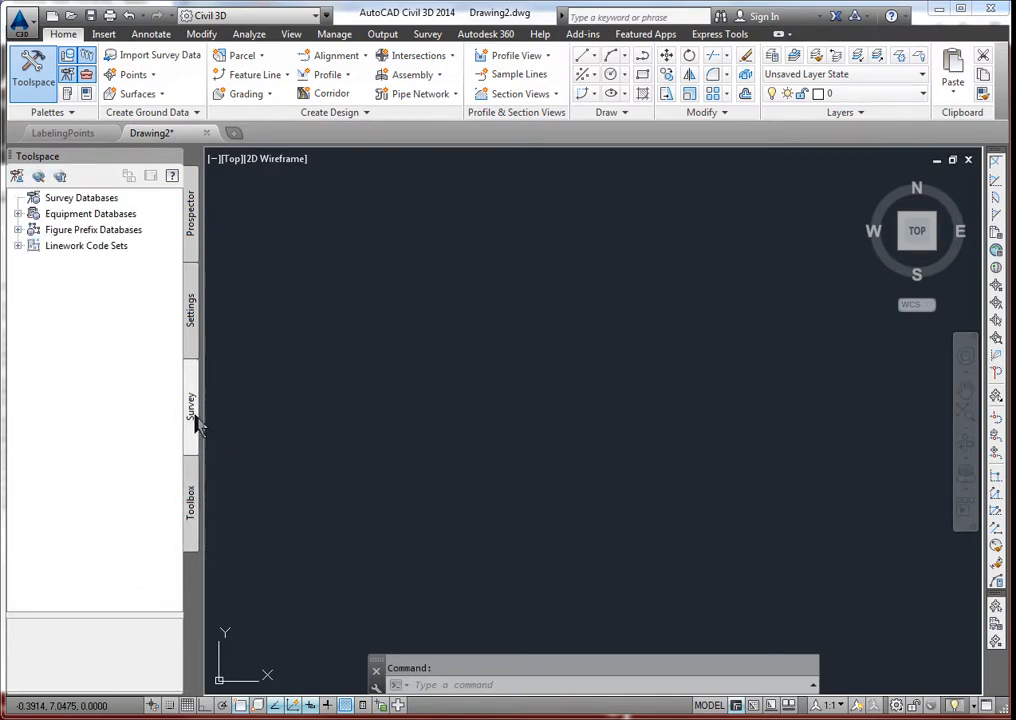
- Hide the Survey and Toolbox views in the Toolspace, and select the Points collection in the Prospector tree
click(70, 76)
click(67, 74)
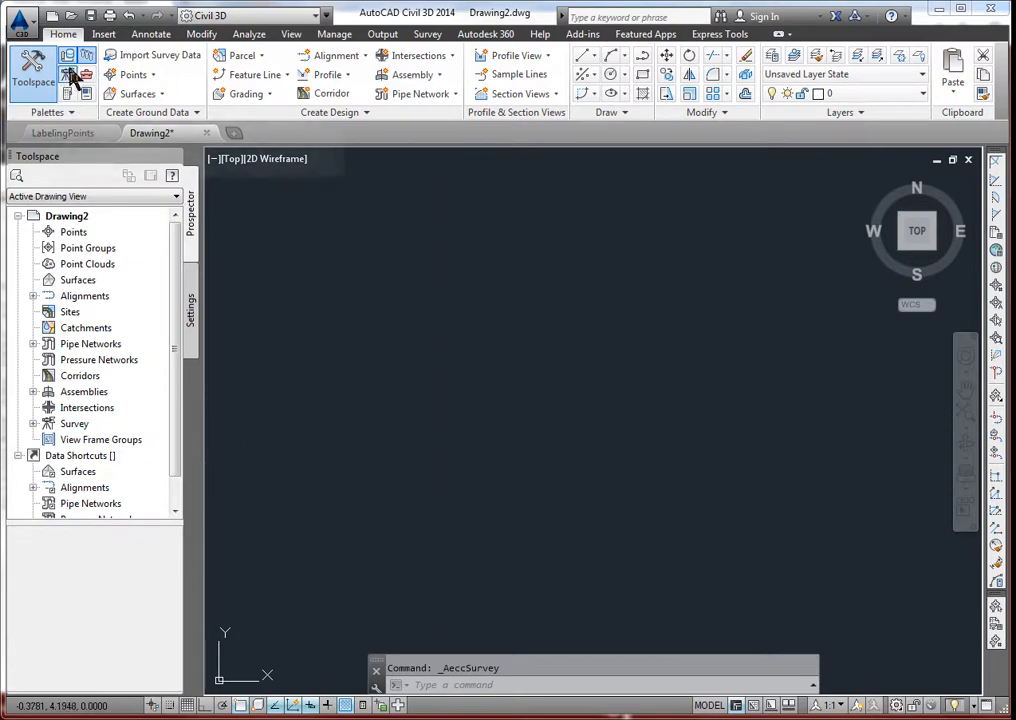
click(191, 310)
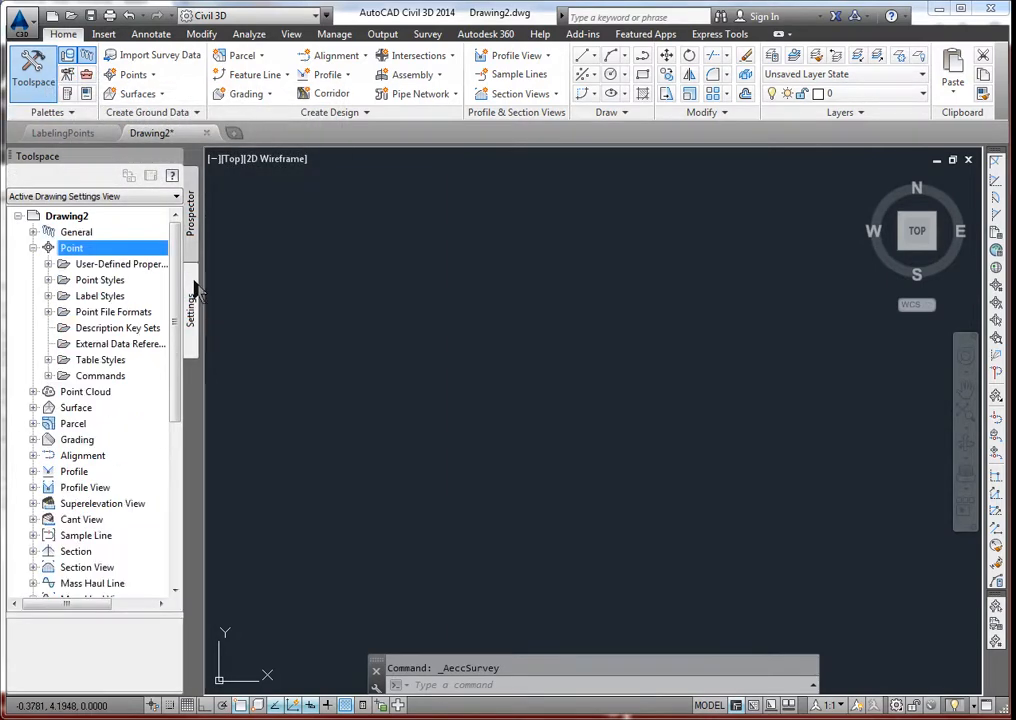
click(188, 228)
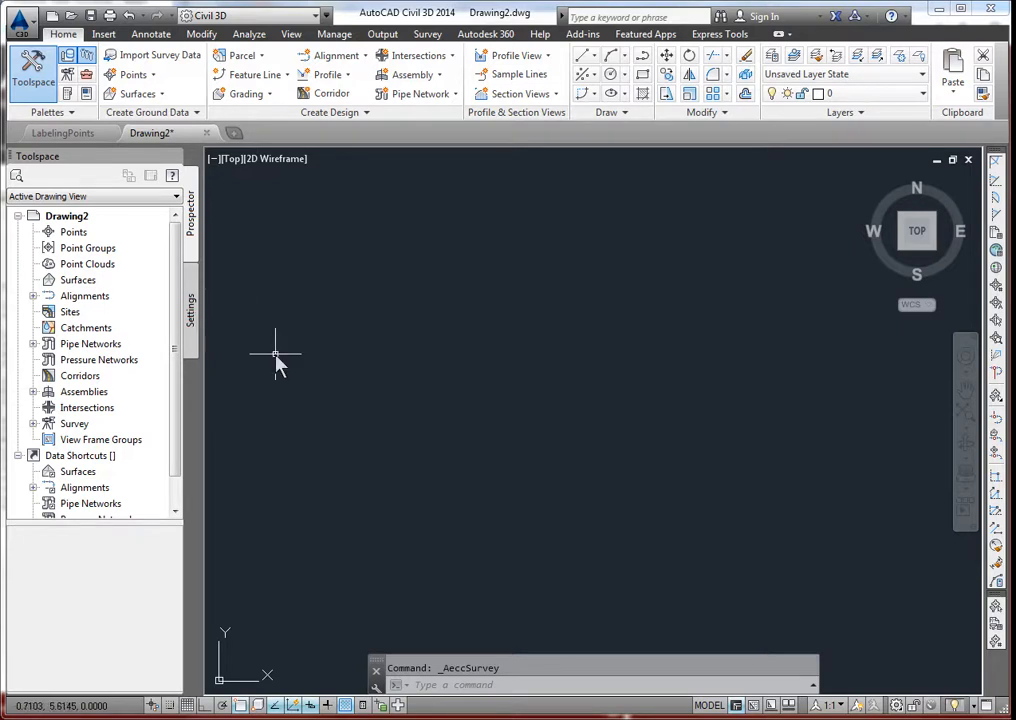
click(72, 234)
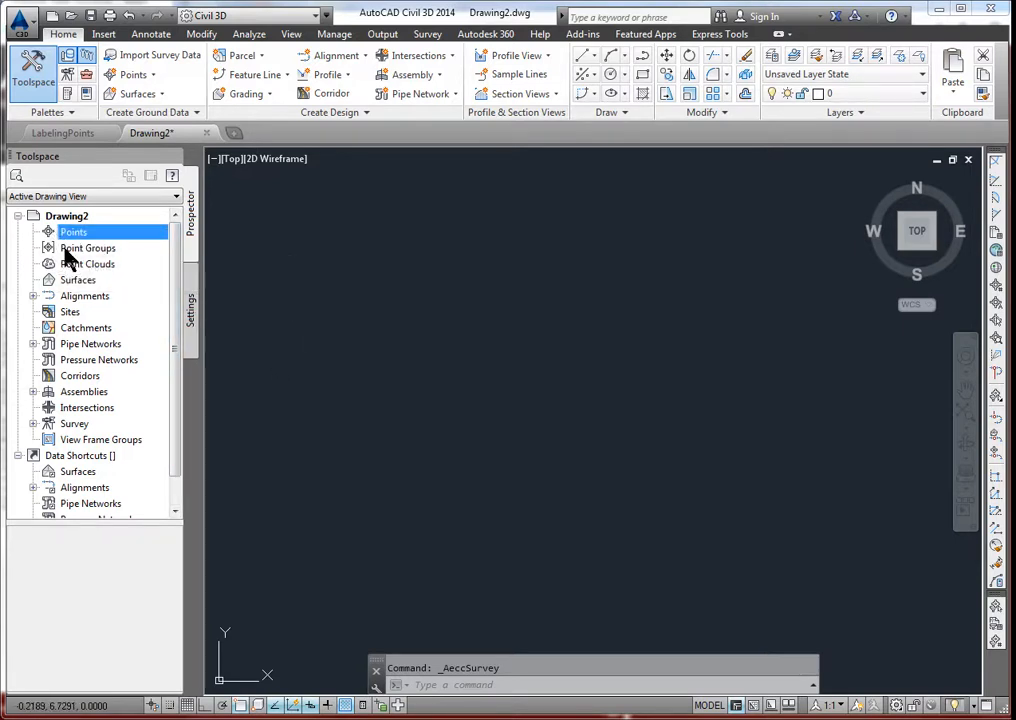
- Look through the Point Groups, Point Clouds and Surfaces collections of Drawing2 in the Prospector tree
click(66, 250)
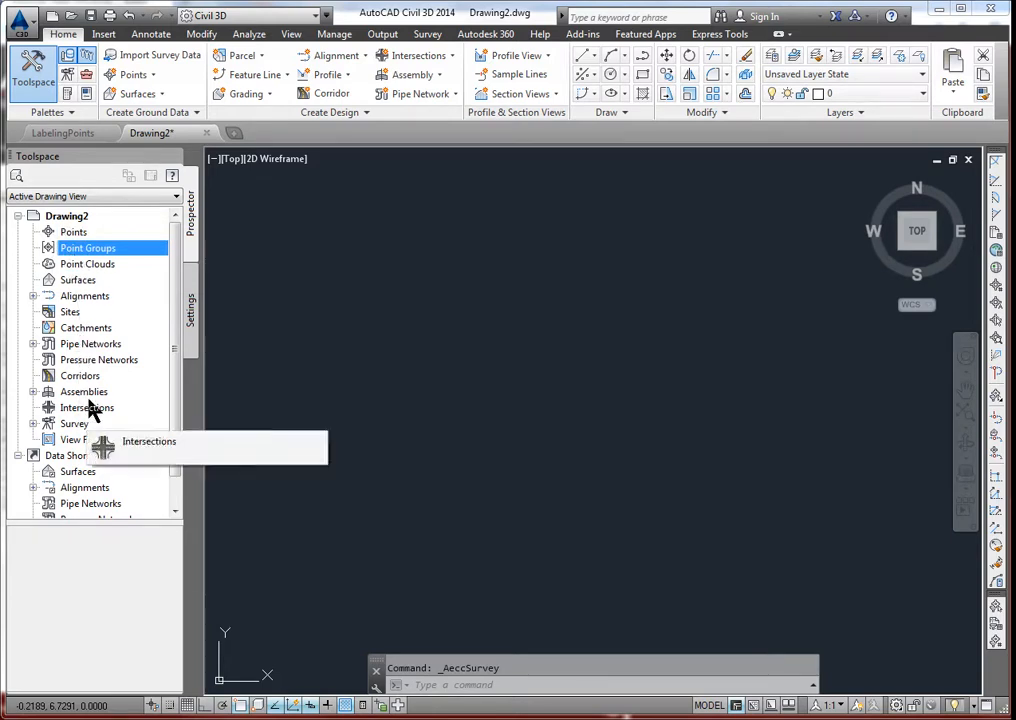
click(55, 285)
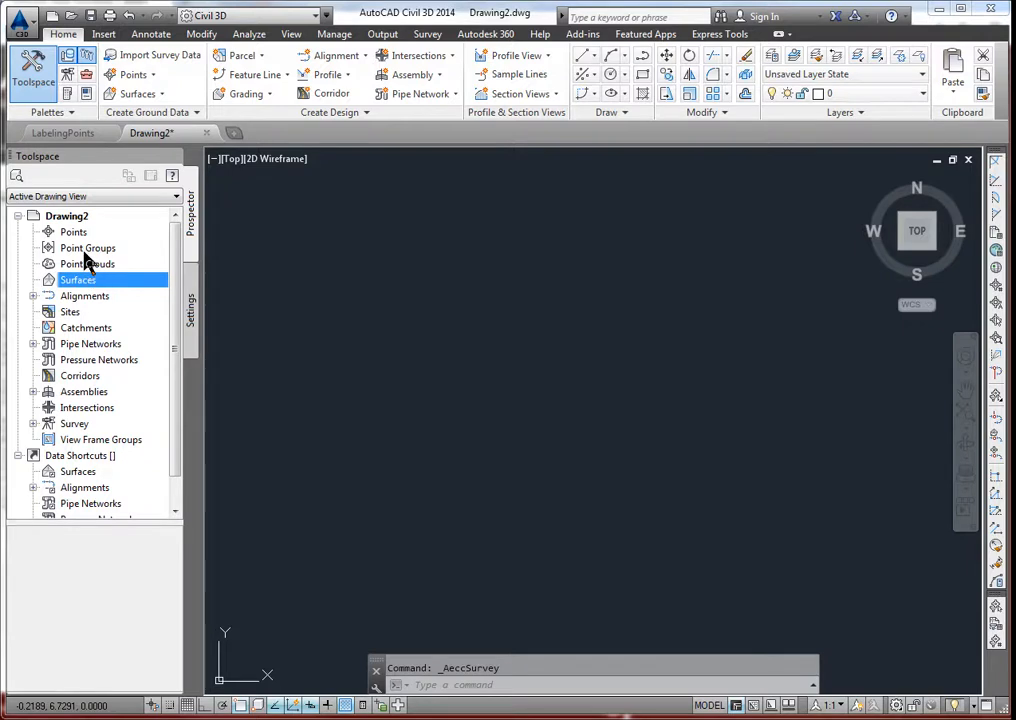
click(86, 263)
click(83, 281)
- Expand the Point collection in the Toolspace Settings tree and look at its Point Styles and Label Styles folders
click(194, 312)
click(33, 247)
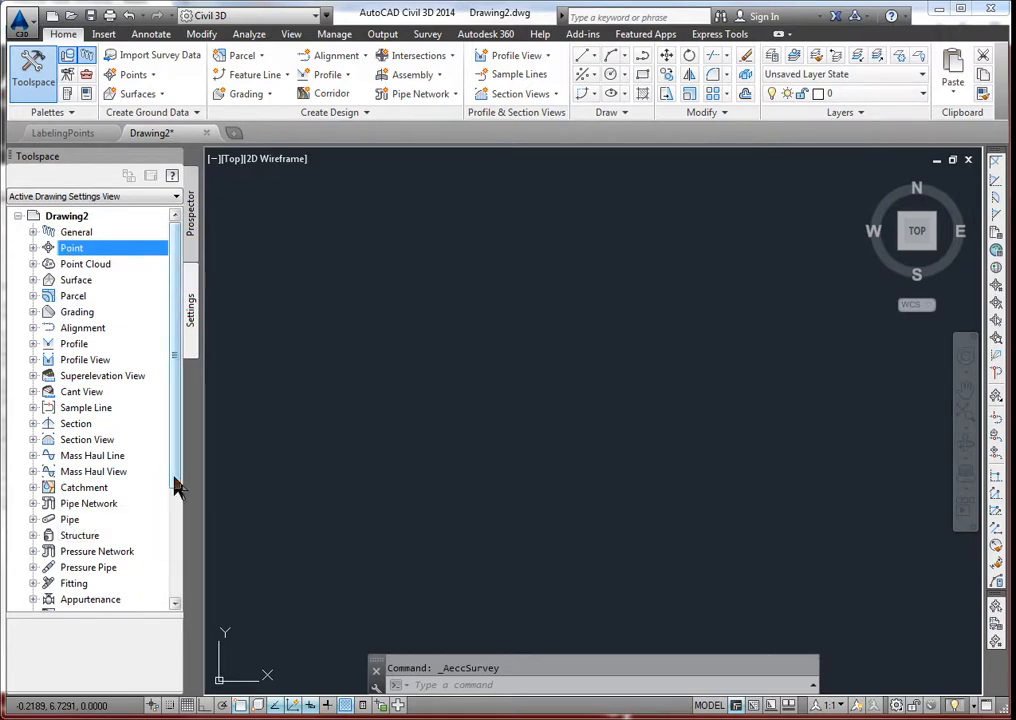
drag(175, 481, 183, 425)
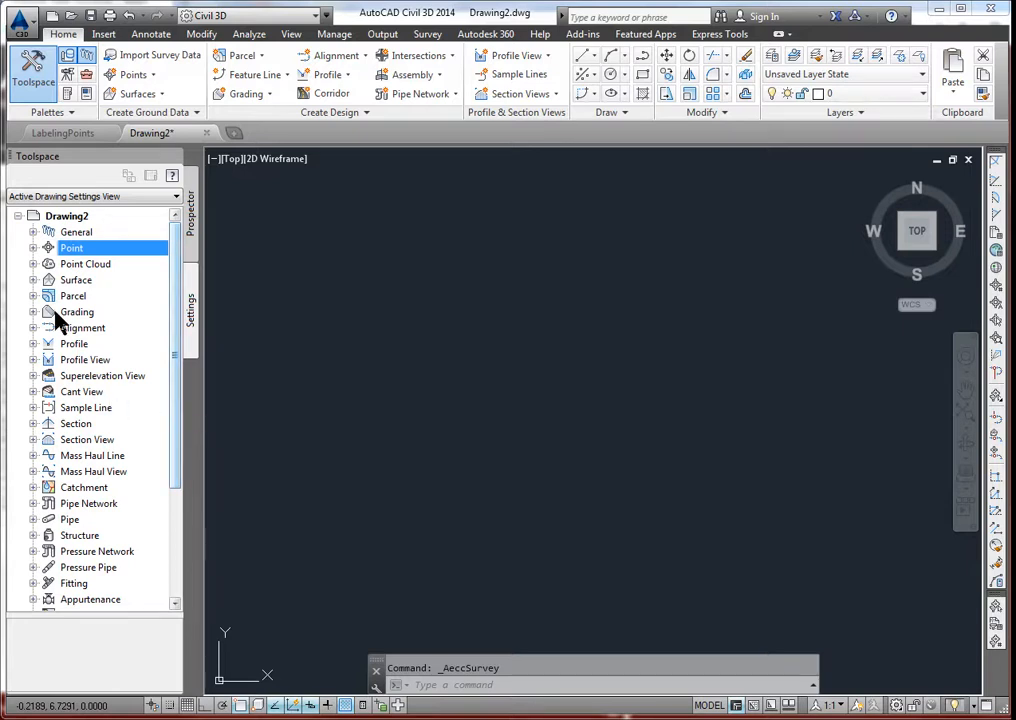
click(33, 248)
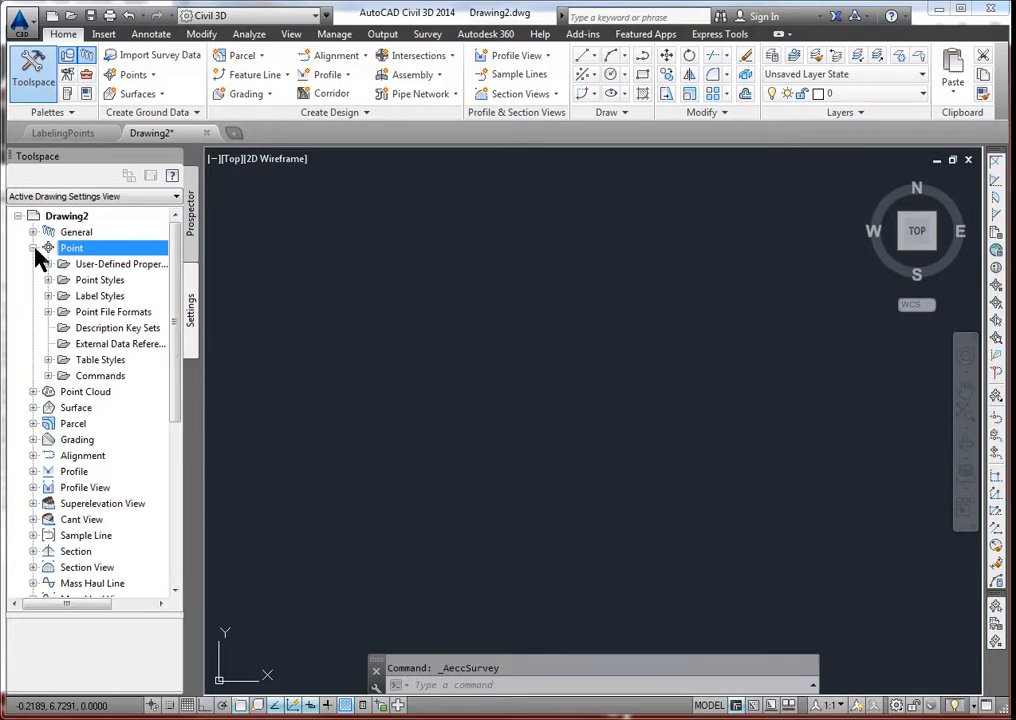
click(108, 284)
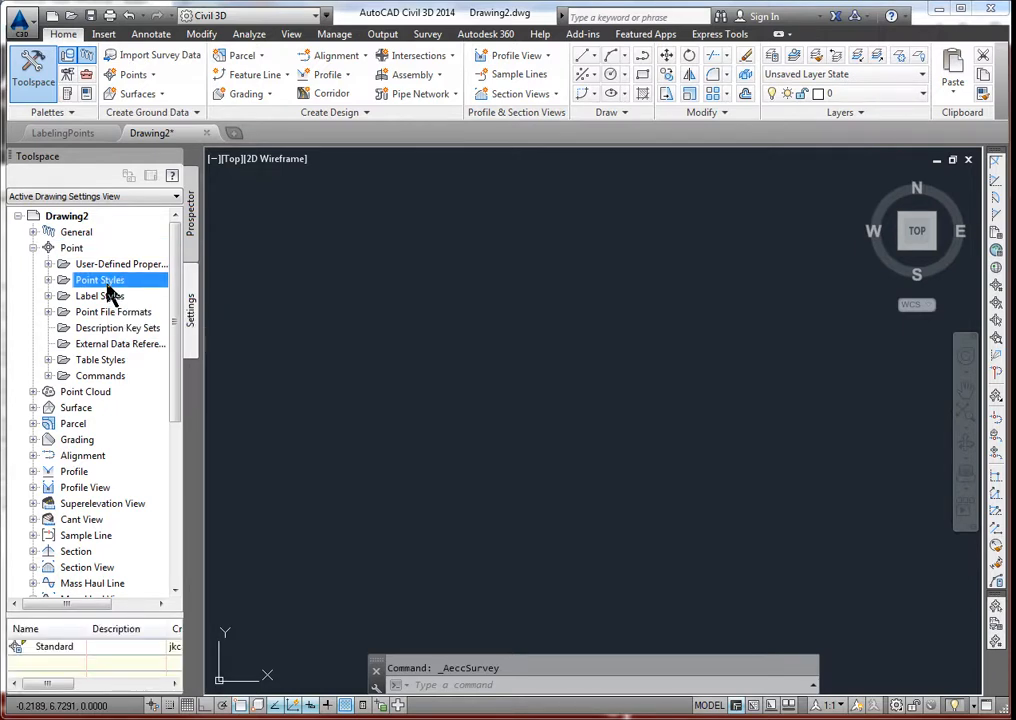
click(109, 298)
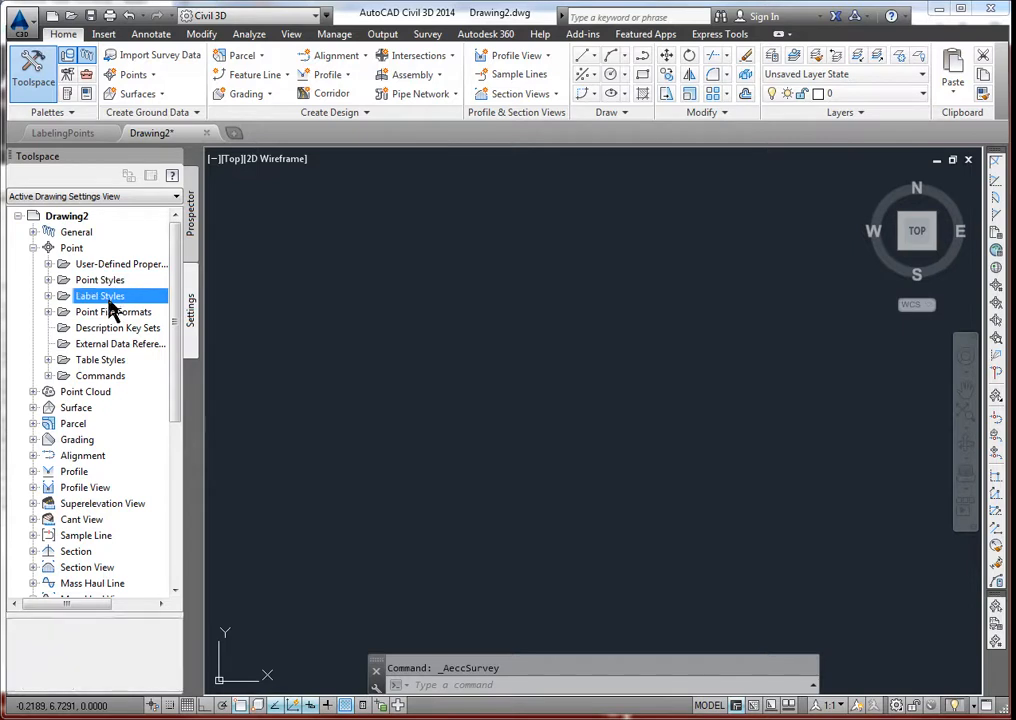